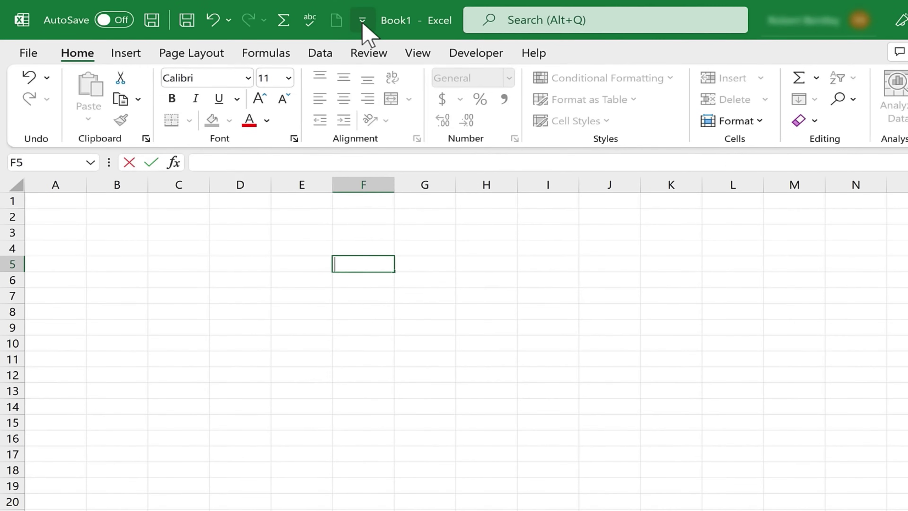
# Add Open and Email to Excel's Quick Access Toolbar from its customization list
pyautogui.click(363, 21)
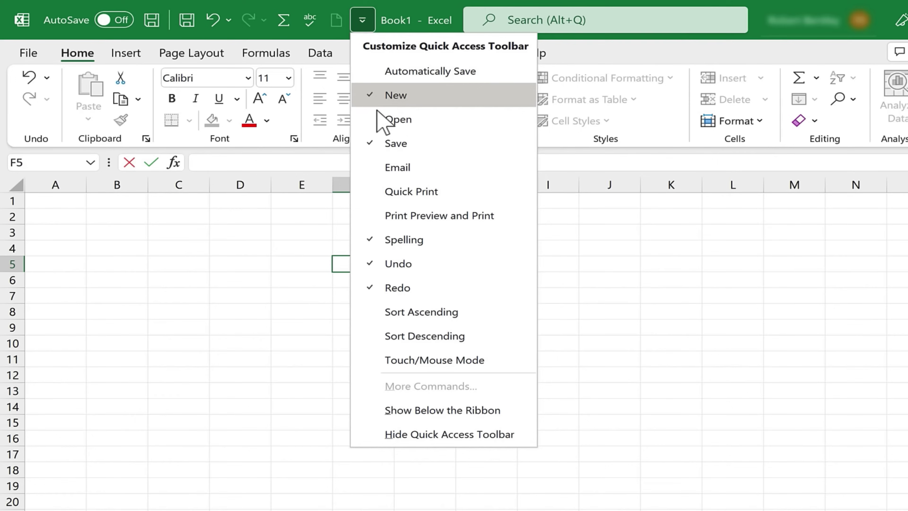
pyautogui.click(376, 121)
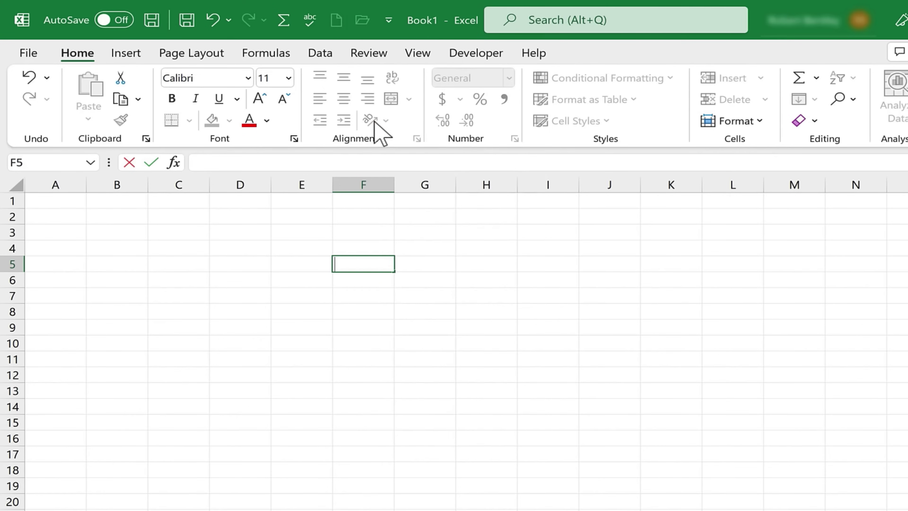
pyautogui.click(389, 21)
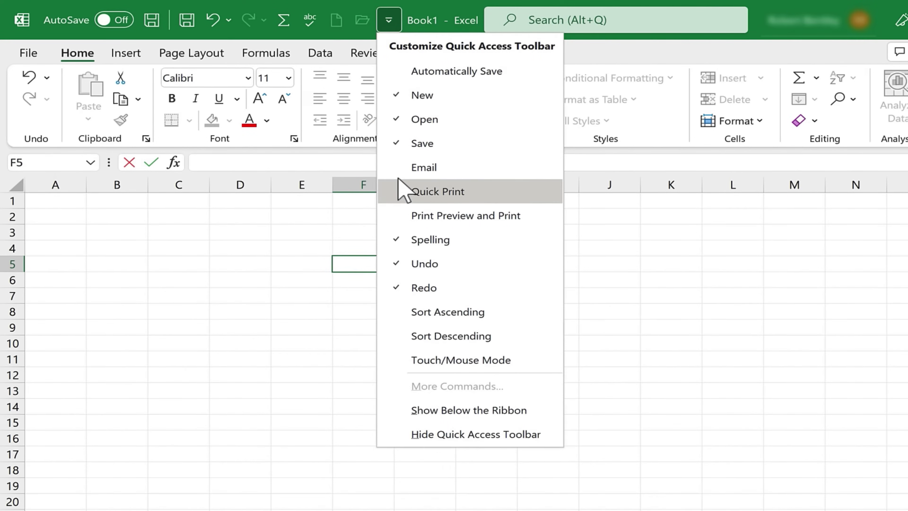
pyautogui.click(397, 170)
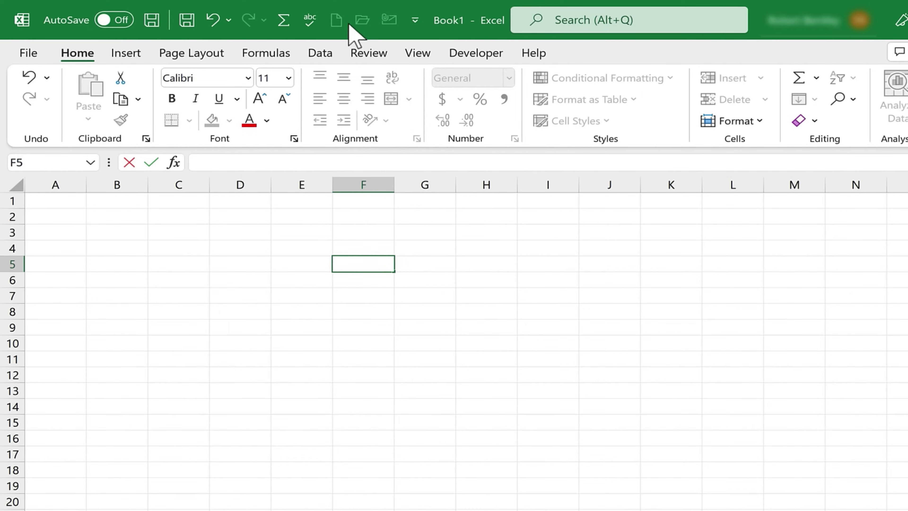
# Start a new blank workbook, Book2, using the Quick Access Toolbar's New button
pyautogui.press('Up')
pyautogui.press('Left')
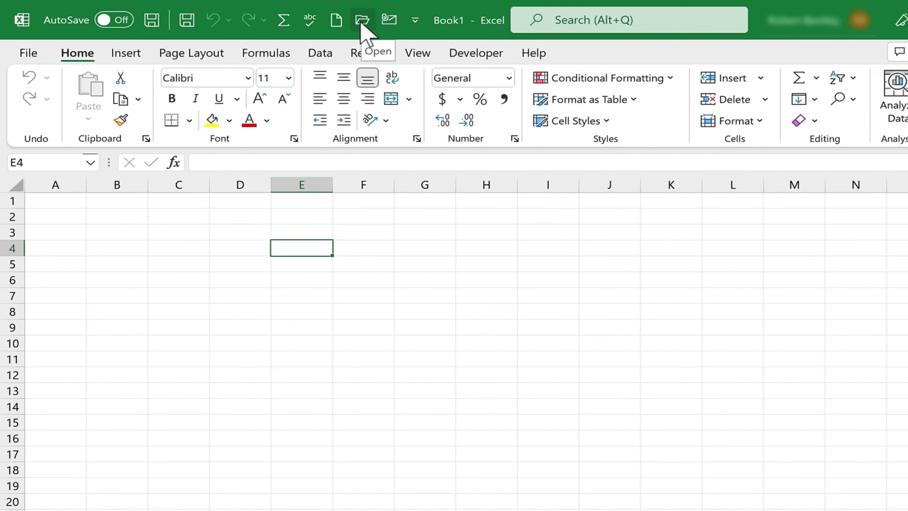
pyautogui.click(336, 20)
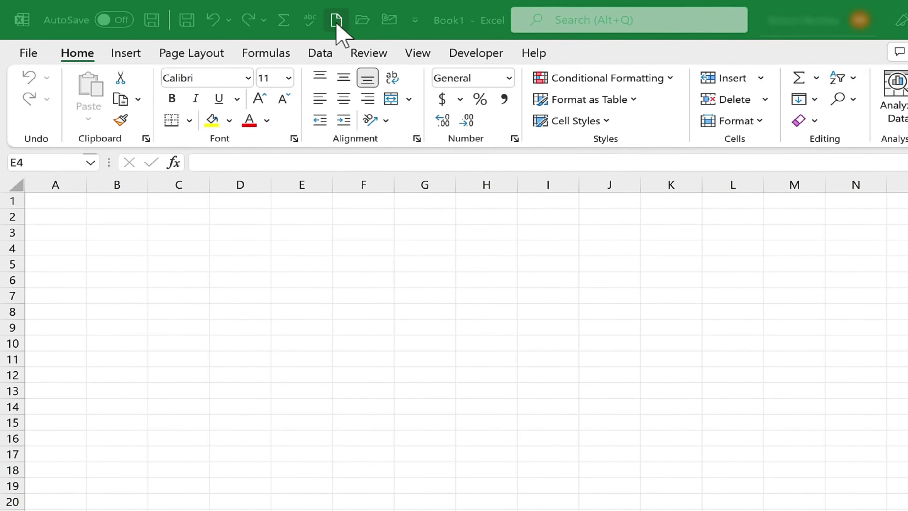
# Open Excel Options on the Quick Access Toolbar page via More Commands
pyautogui.click(415, 21)
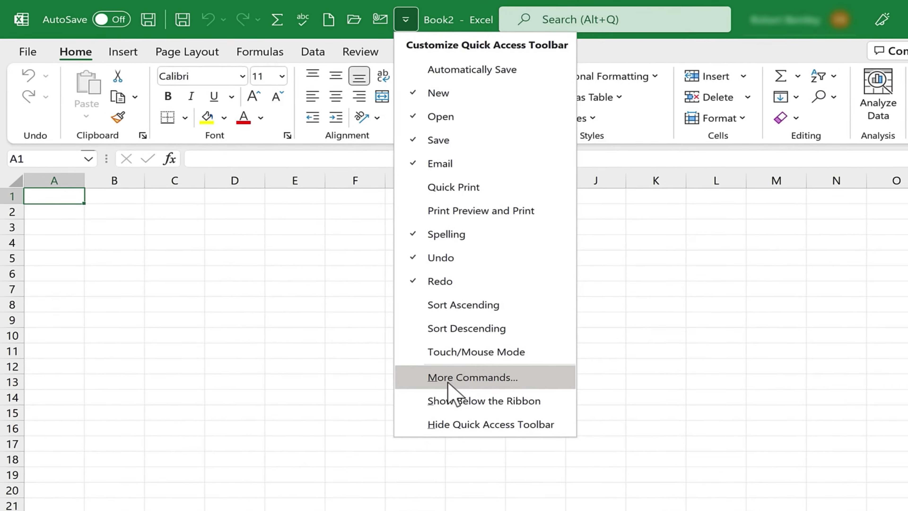
pyautogui.click(475, 387)
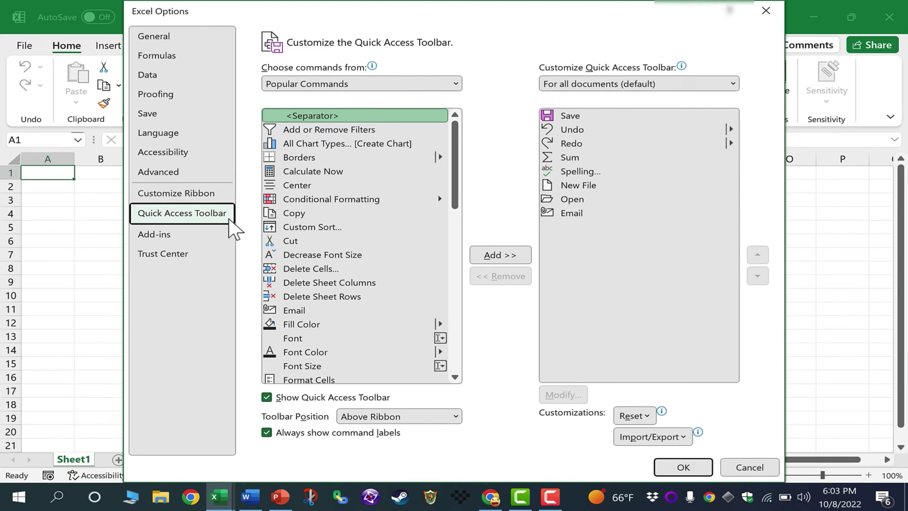
# Add Insert 3D Models from the Insert Tab commands to the toolbar and confirm with OK
pyautogui.moveTo(455, 145); pyautogui.dragTo(453, 123)
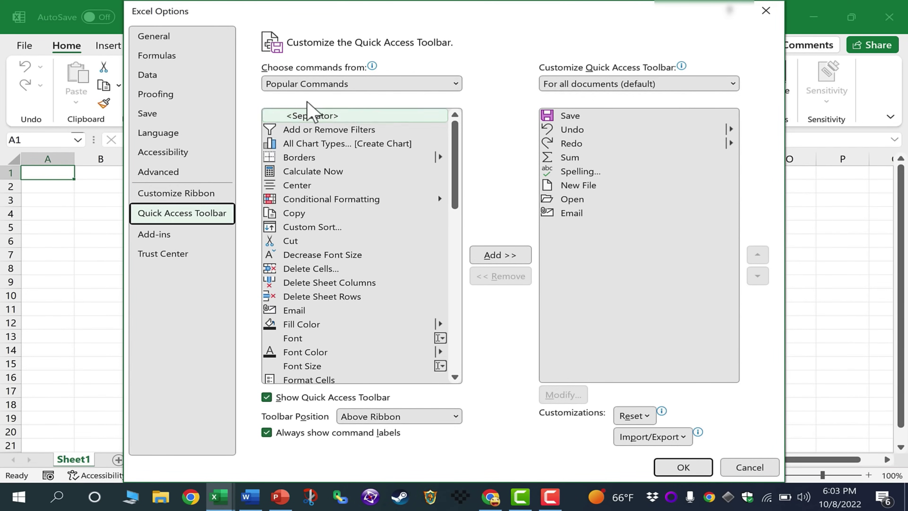
pyautogui.click(441, 86)
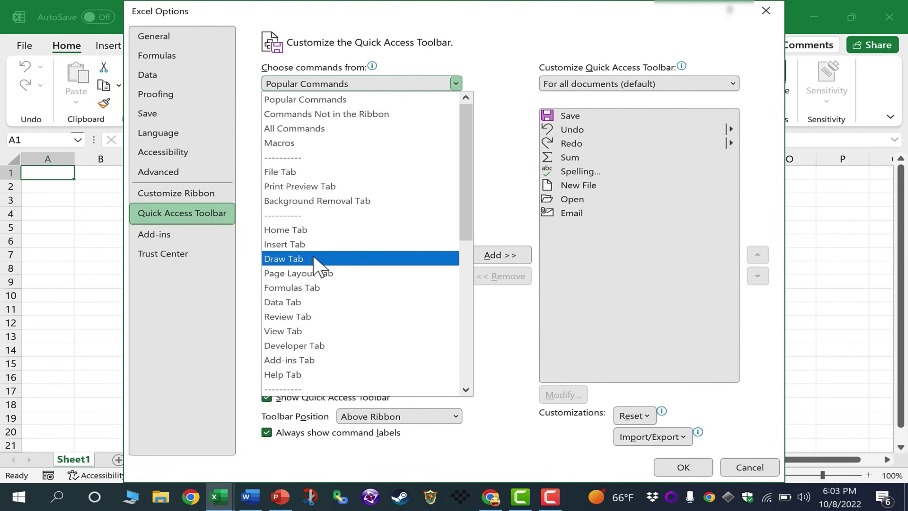
pyautogui.click(309, 247)
pyautogui.scroll(-8, 324, 227)
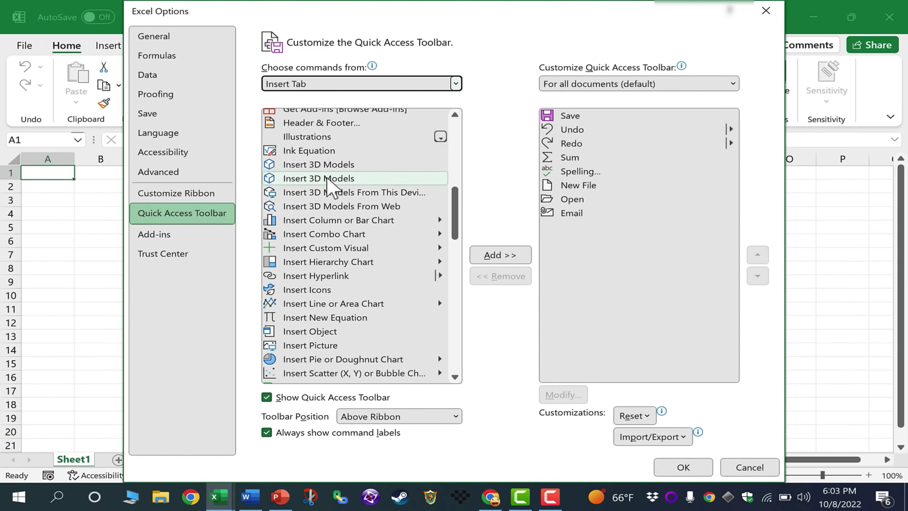
pyautogui.click(307, 178)
pyautogui.click(510, 257)
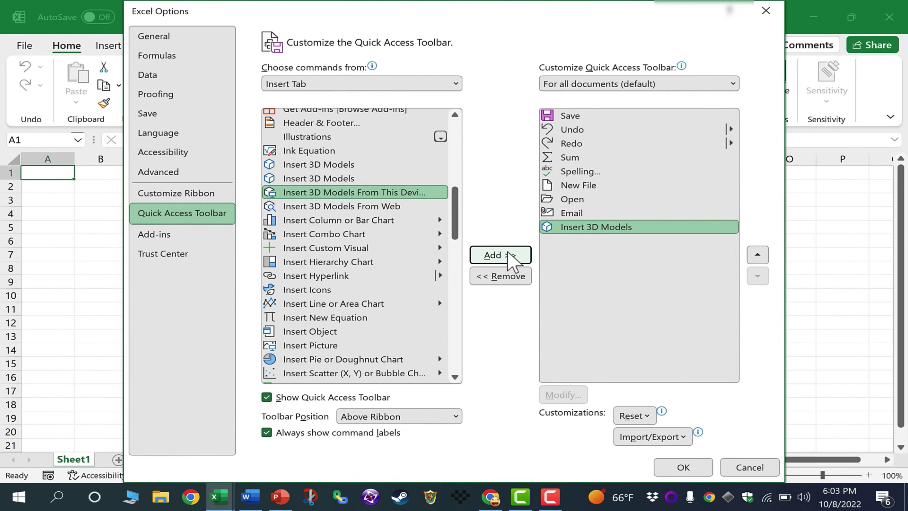
pyautogui.click(688, 468)
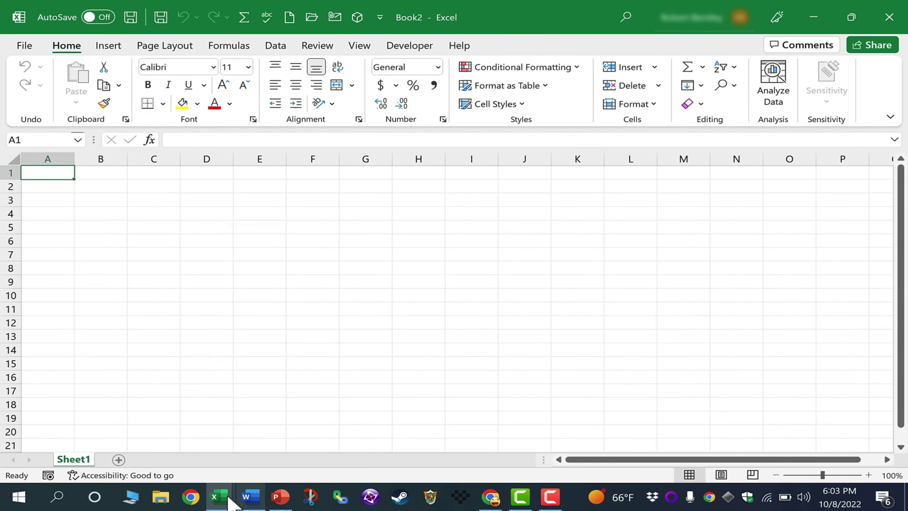
pyautogui.click(250, 499)
pyautogui.click(252, 501)
pyautogui.click(254, 501)
pyautogui.click(280, 499)
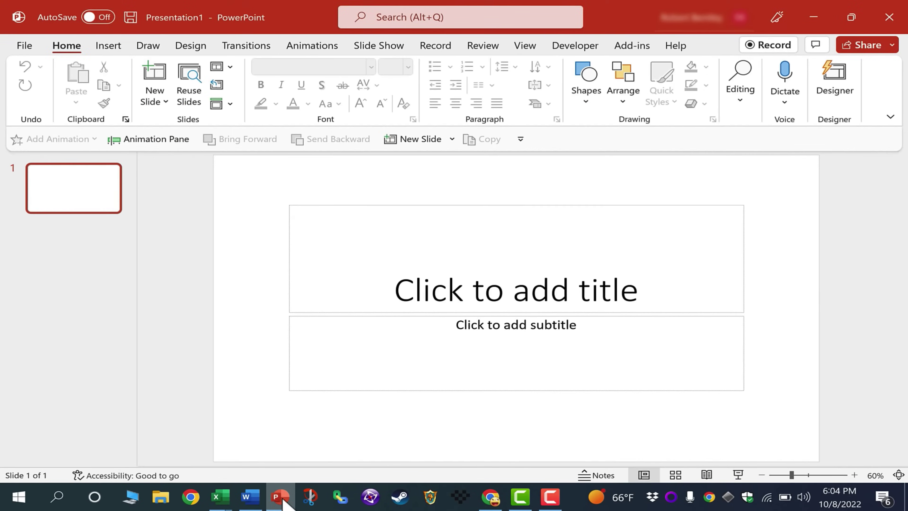
pyautogui.click(285, 501)
pyautogui.moveTo(225, 494)
pyautogui.click(406, 447)
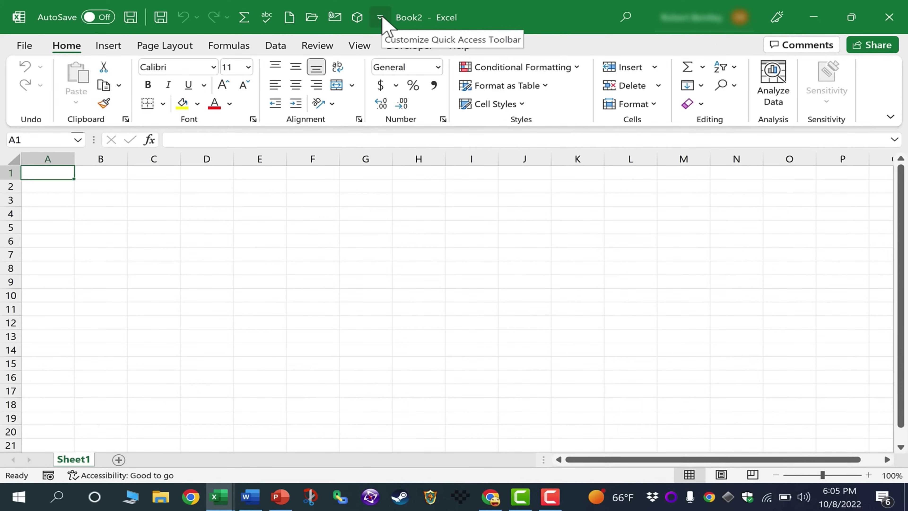
# Add Shapes from the Insert tab's Illustrations group to the Quick Access Toolbar
pyautogui.click(111, 46)
pyautogui.click(82, 111)
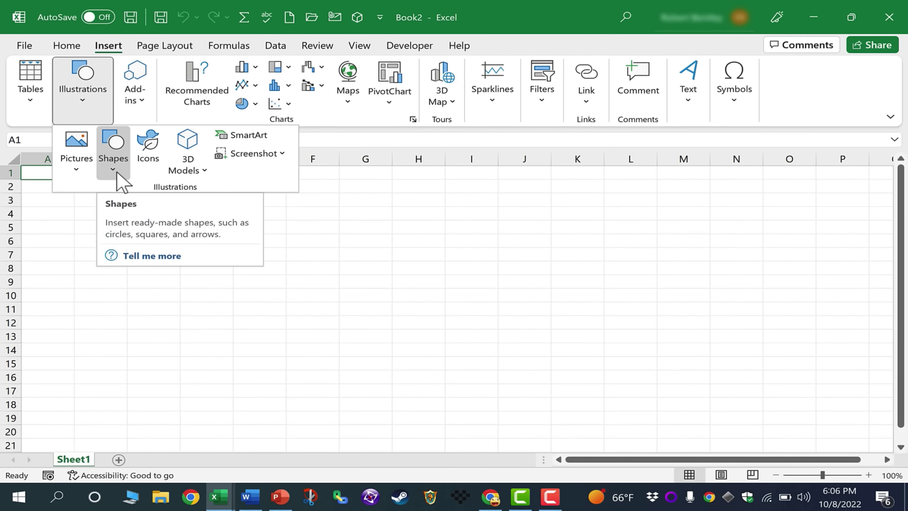
pyautogui.rightClick(119, 141)
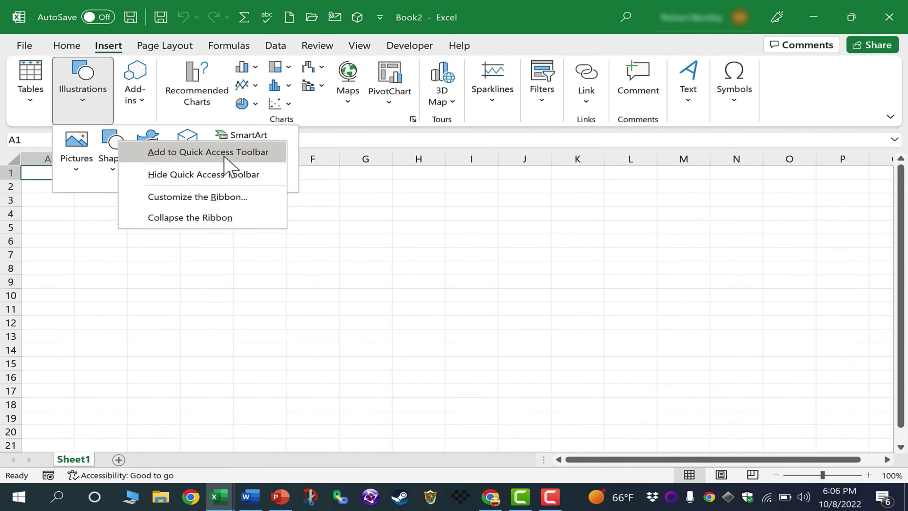
pyautogui.click(237, 157)
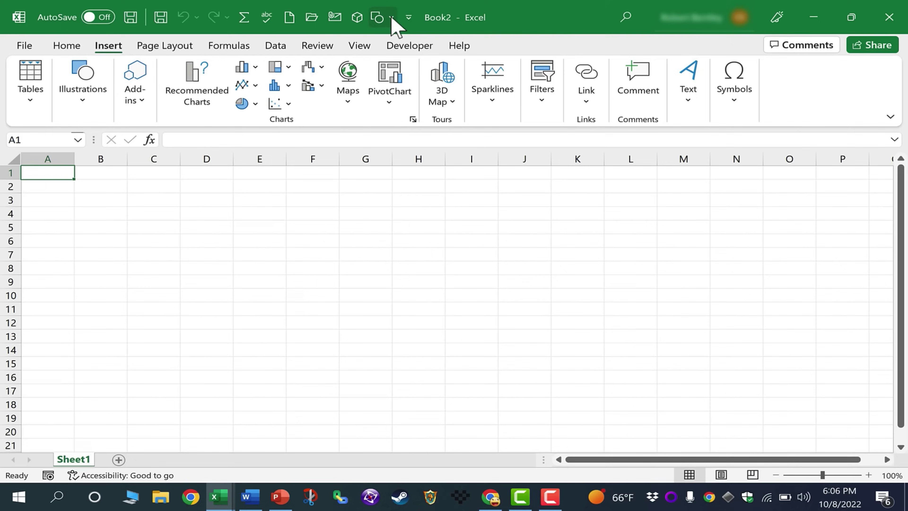
# Draw a blue Oval circle across columns F to H, rows 5 to 10, then deselect it
pyautogui.click(392, 18)
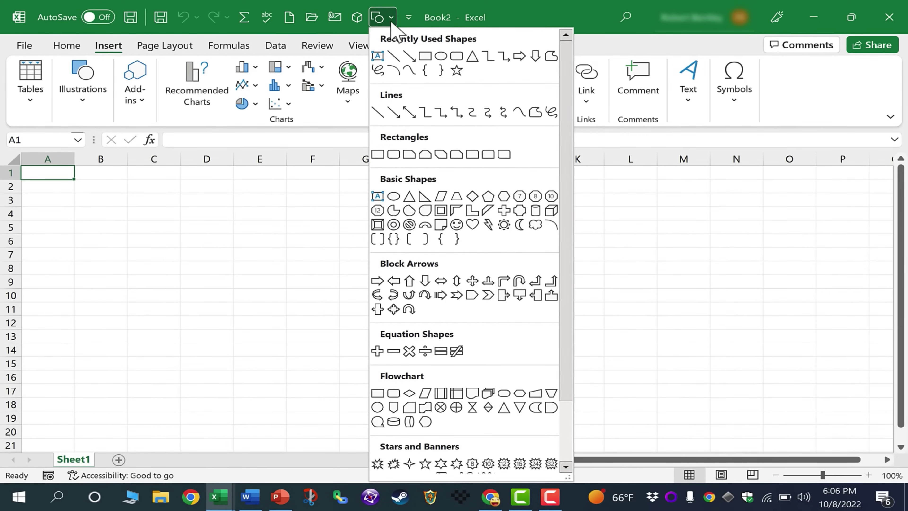
pyautogui.click(443, 58)
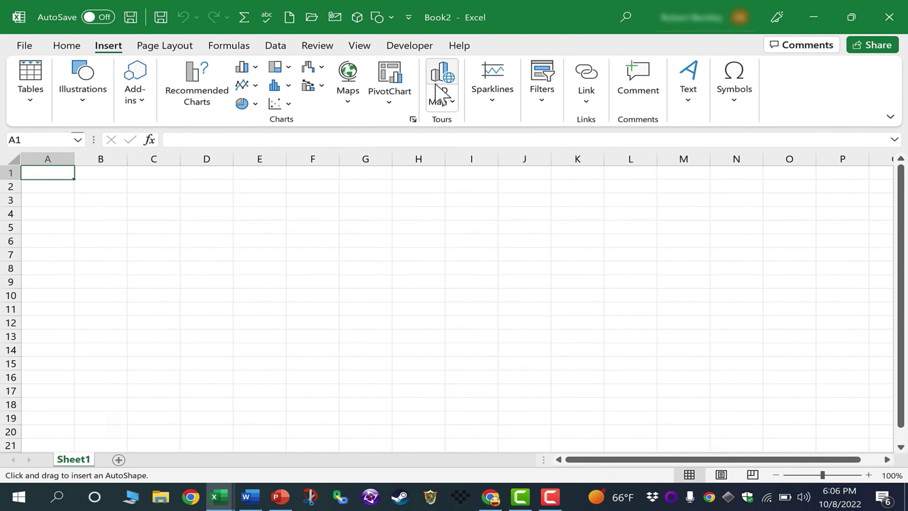
pyautogui.moveTo(321, 222); pyautogui.dragTo(416, 294)
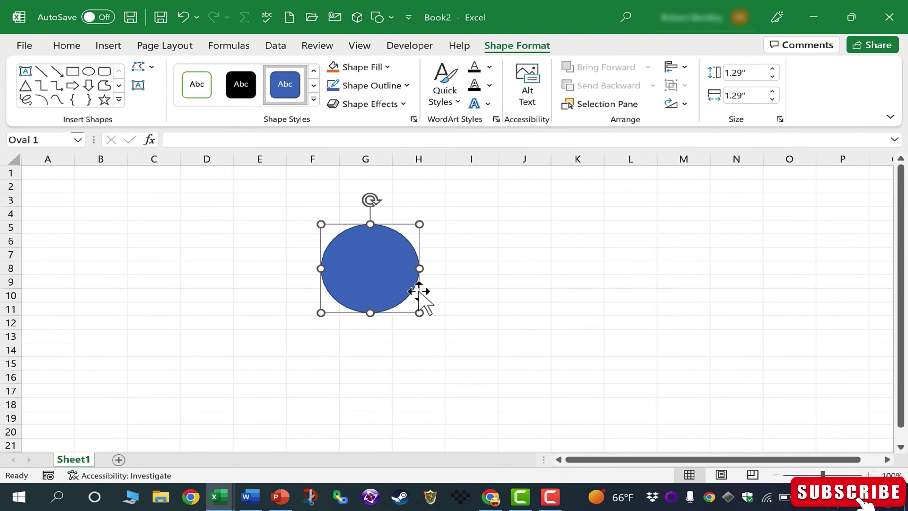
pyautogui.click(505, 254)
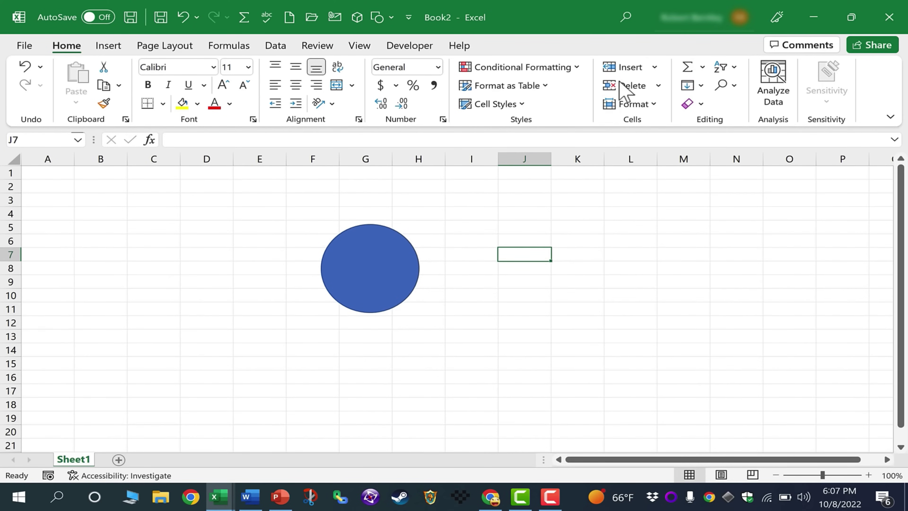
# Add Home tab's Sort & Filter to the Quick Access Toolbar, then bring Word's Document2 forward
pyautogui.rightClick(728, 67)
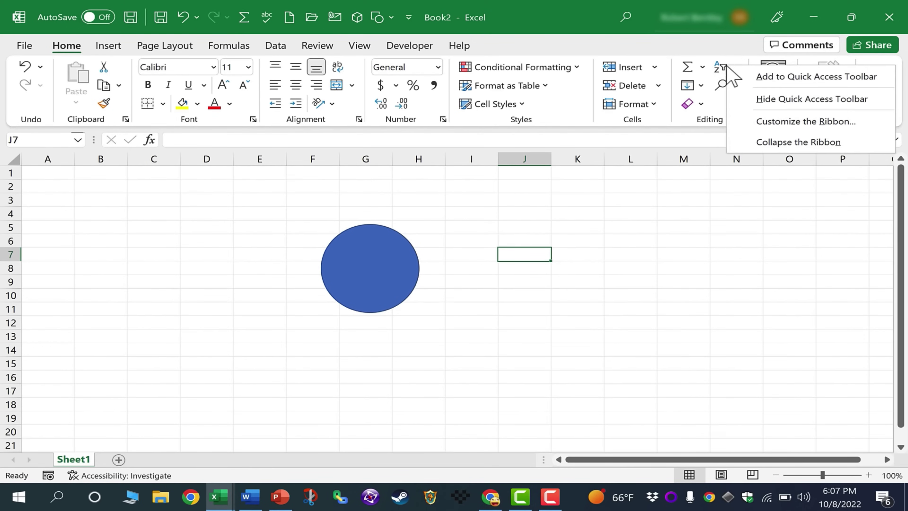
pyautogui.click(752, 80)
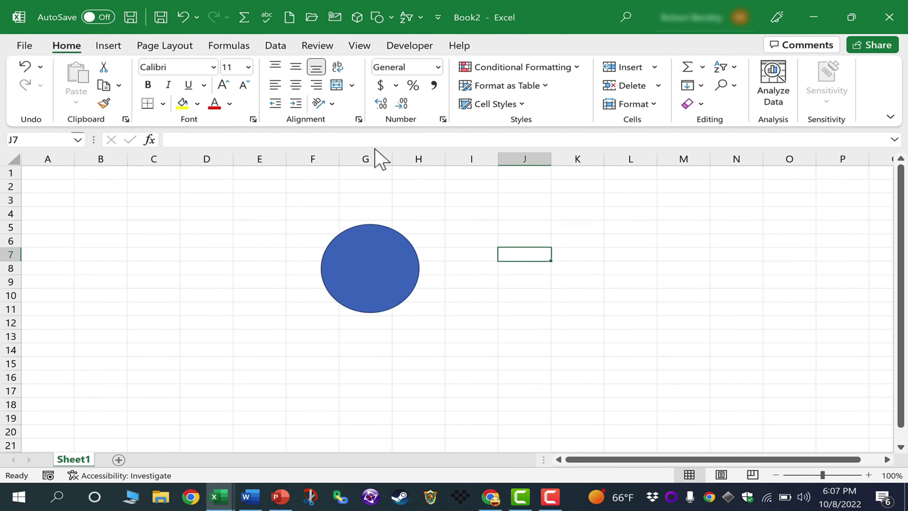
pyautogui.click(250, 497)
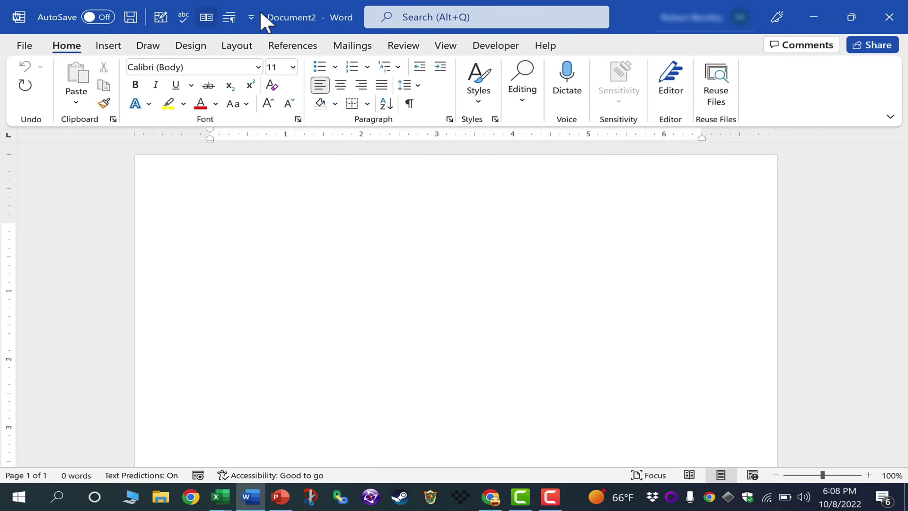
# Add Review tab's Read Aloud to Word's Quick Access Toolbar, then switch to PowerPoint's Presentation1
pyautogui.click(403, 46)
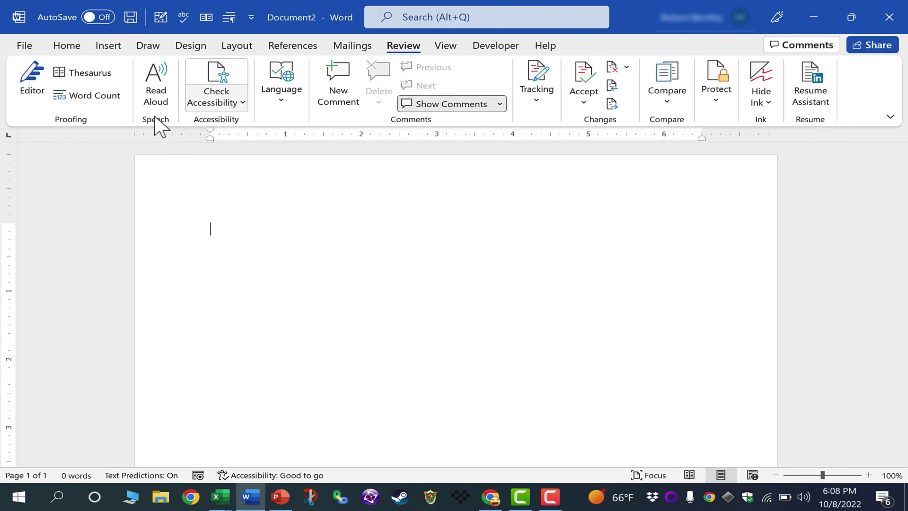
pyautogui.rightClick(161, 102)
pyautogui.click(200, 109)
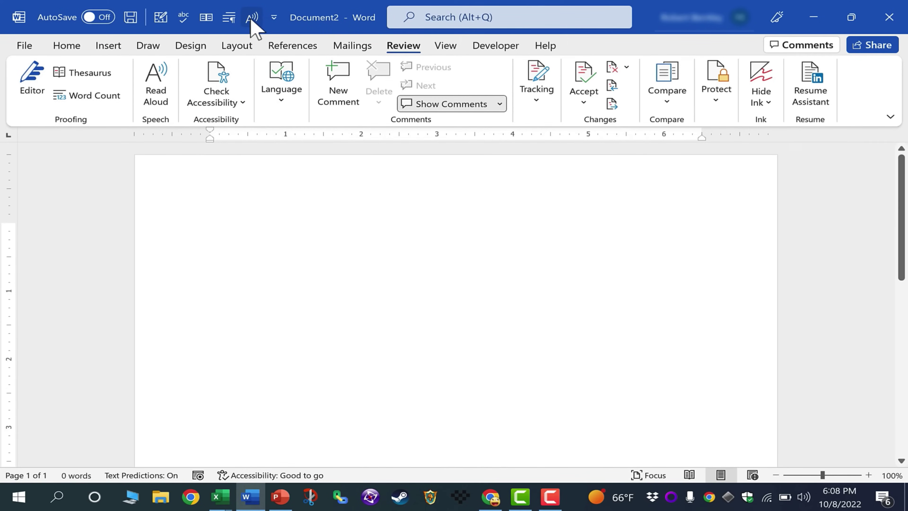
pyautogui.click(281, 497)
pyautogui.click(281, 496)
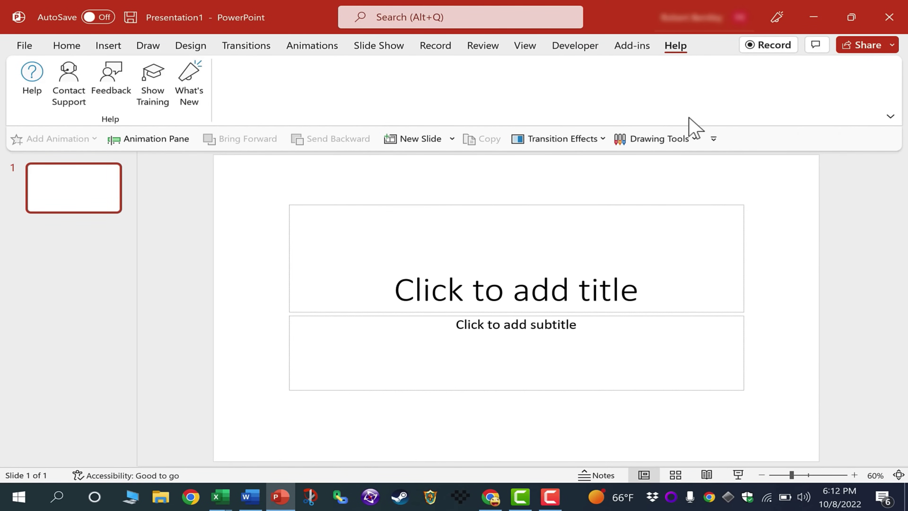
# Set PowerPoint's Quick Access Toolbar to Show above the ribbon
pyautogui.click(714, 139)
pyautogui.scroll(-1, 801, 263)
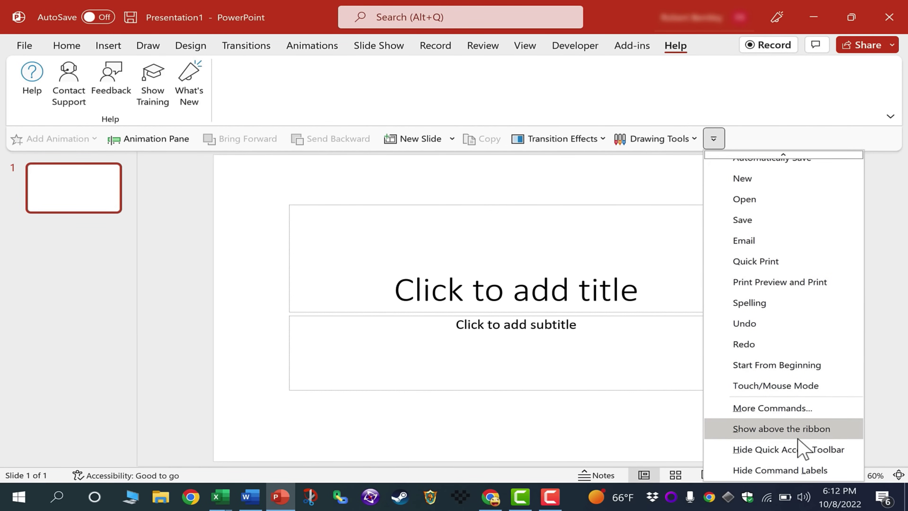
pyautogui.click(782, 429)
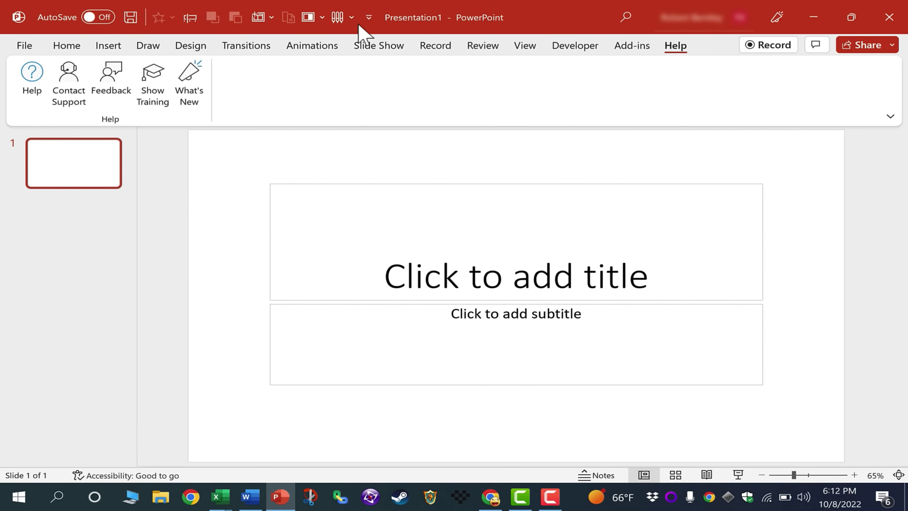
# Add the Draw tab's Ruler to PowerPoint's Quick Access Toolbar
pyautogui.click(369, 18)
pyautogui.click(148, 46)
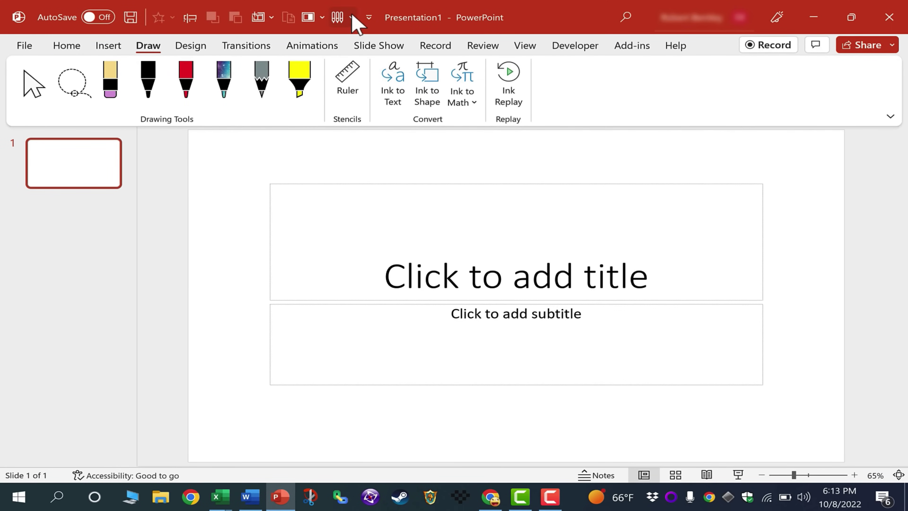
pyautogui.rightClick(351, 91)
pyautogui.click(397, 100)
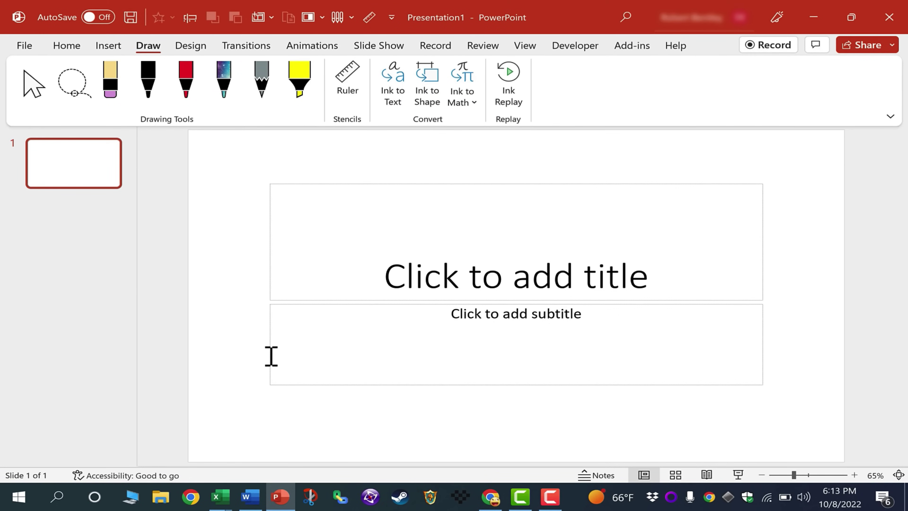
# Back in Excel, remove Sort & Filter and another shortcut from the Quick Access Toolbar
pyautogui.click(220, 496)
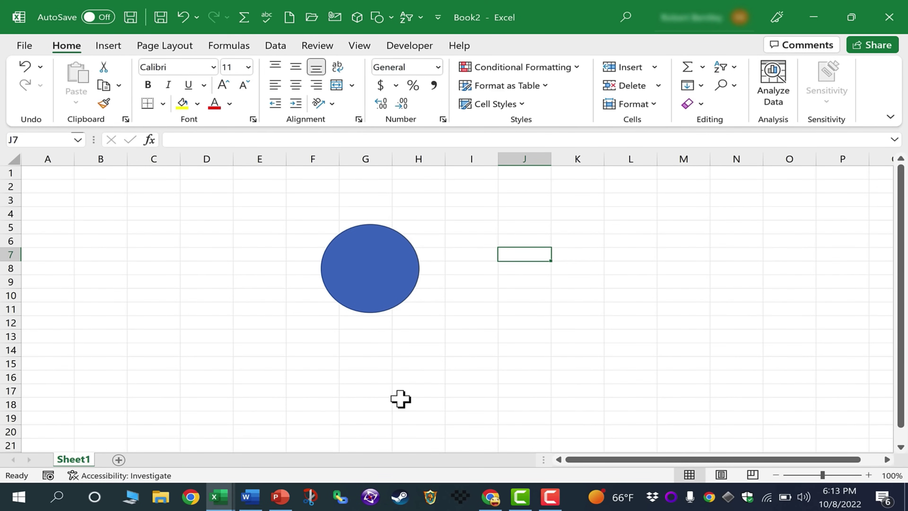
pyautogui.rightClick(408, 22)
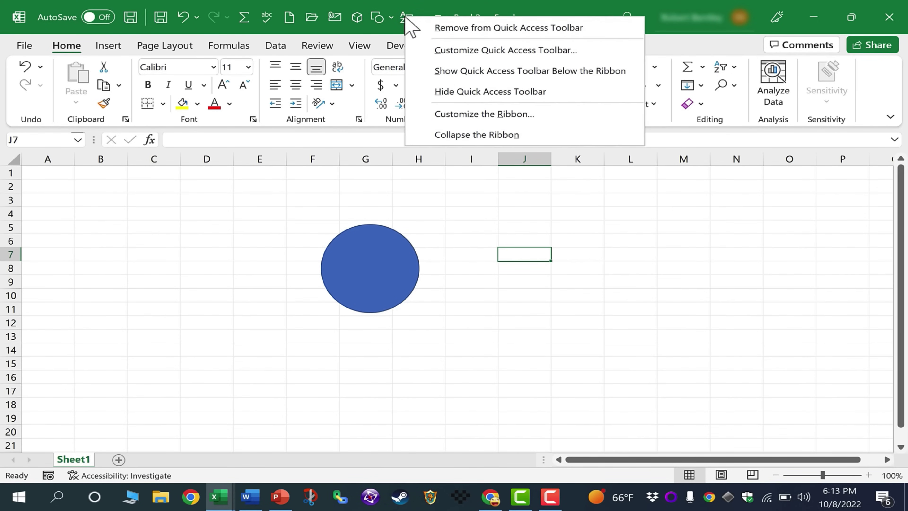
pyautogui.click(434, 28)
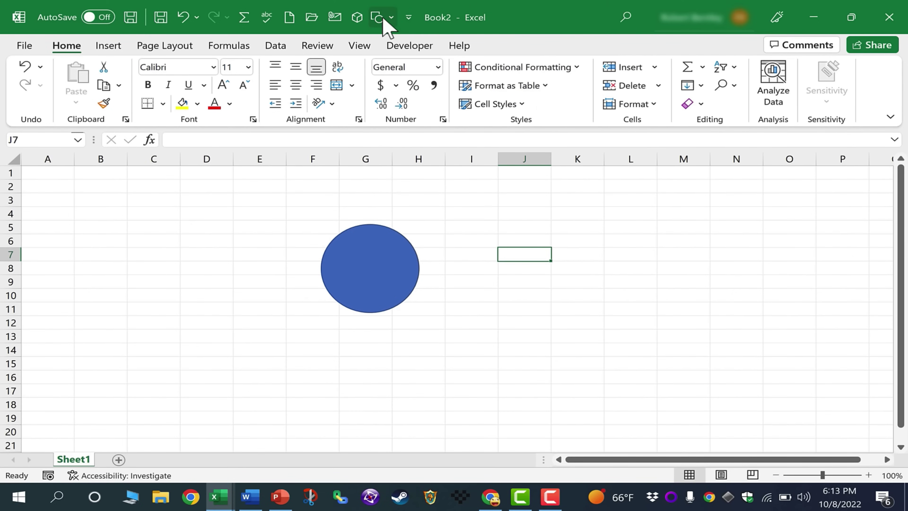
pyautogui.rightClick(342, 24)
pyautogui.click(364, 28)
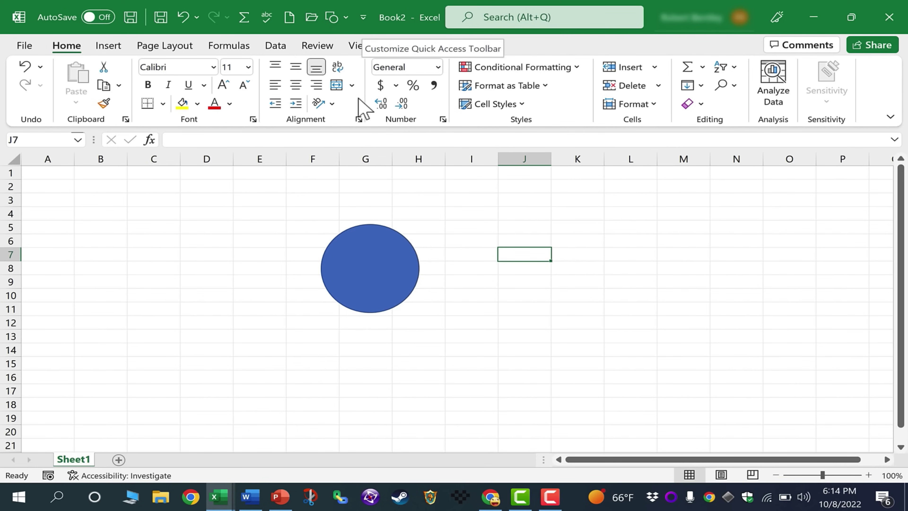
pyautogui.click(275, 337)
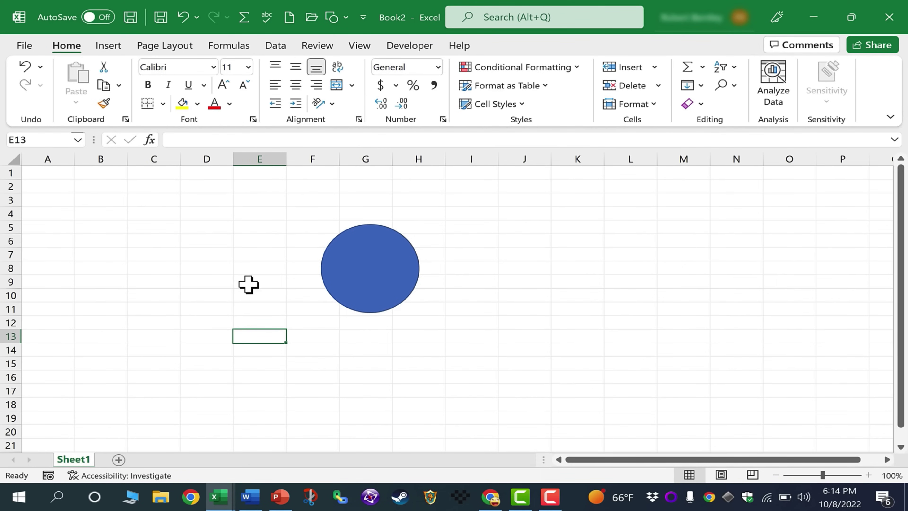
# Cycle between the Word, PowerPoint and Excel windows, ending with the PowerPoint presentation in front
pyautogui.hotkey('alt', 'Tab')
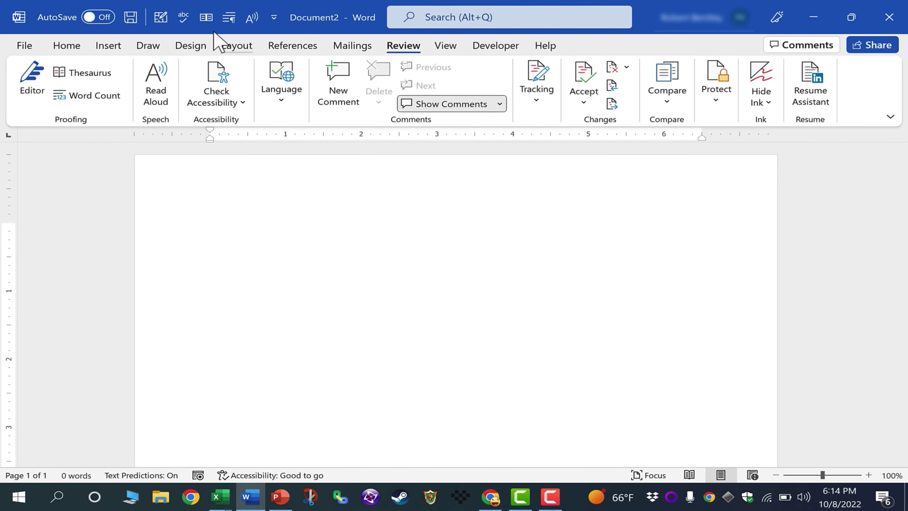
pyautogui.moveTo(289, 497)
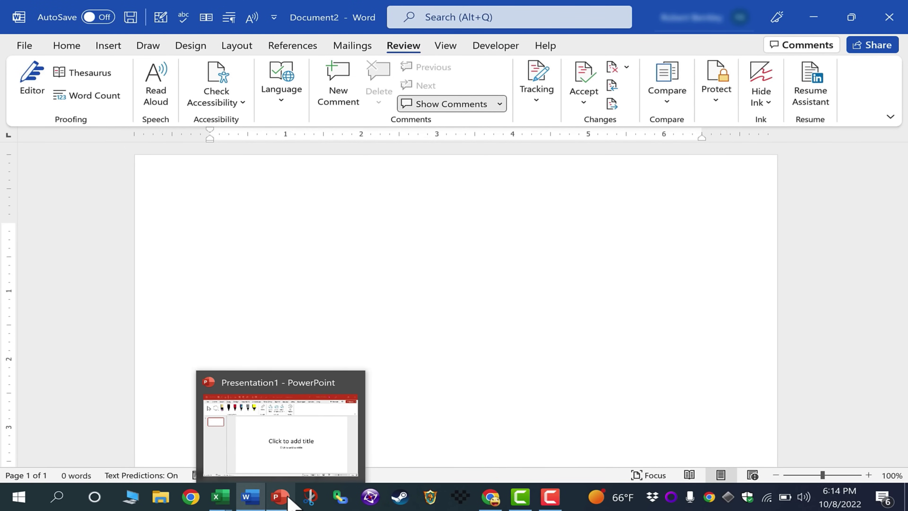
pyautogui.click(278, 500)
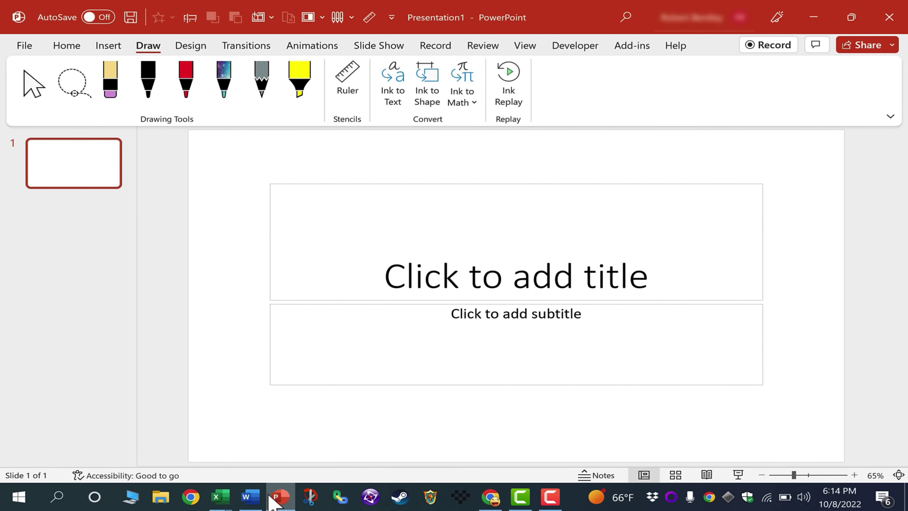
pyautogui.click(220, 498)
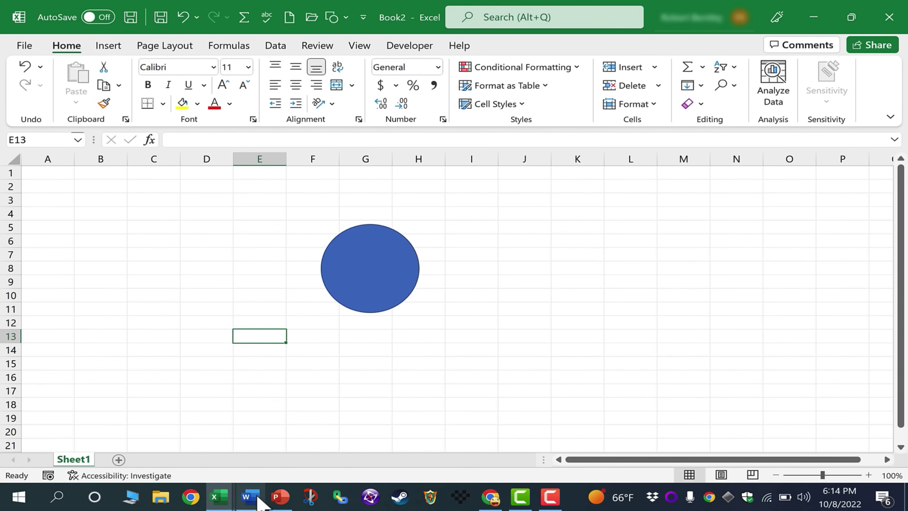
pyautogui.click(252, 499)
pyautogui.click(283, 499)
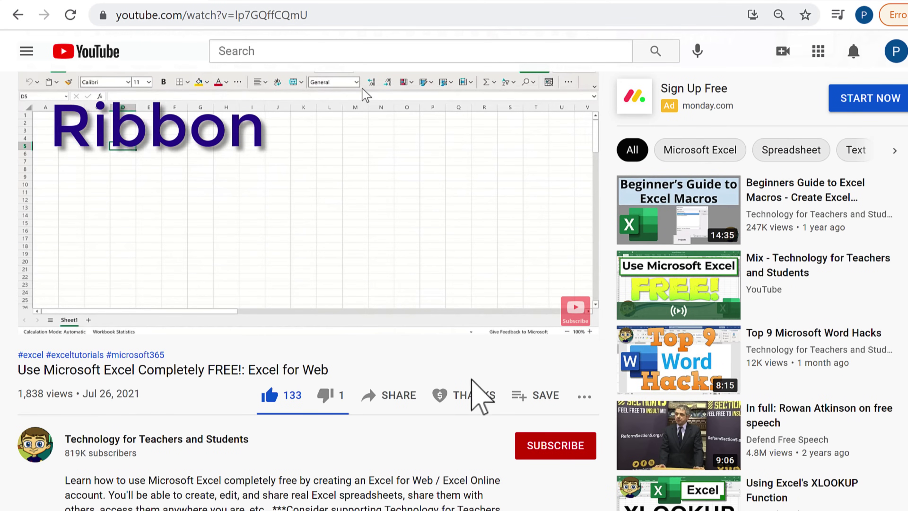
# Open the Super Thanks dialog under the 'Excel for Web' video, showing the $2.00 to $50.00 options
pyautogui.click(483, 396)
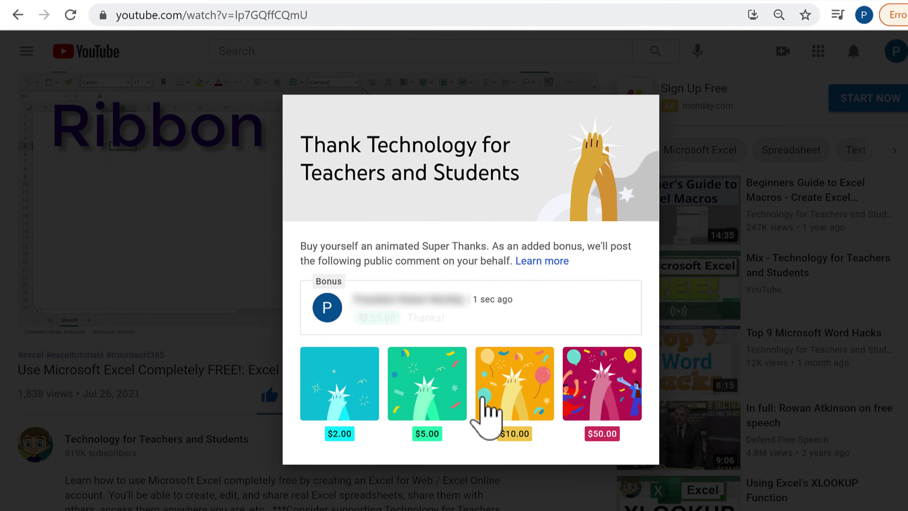